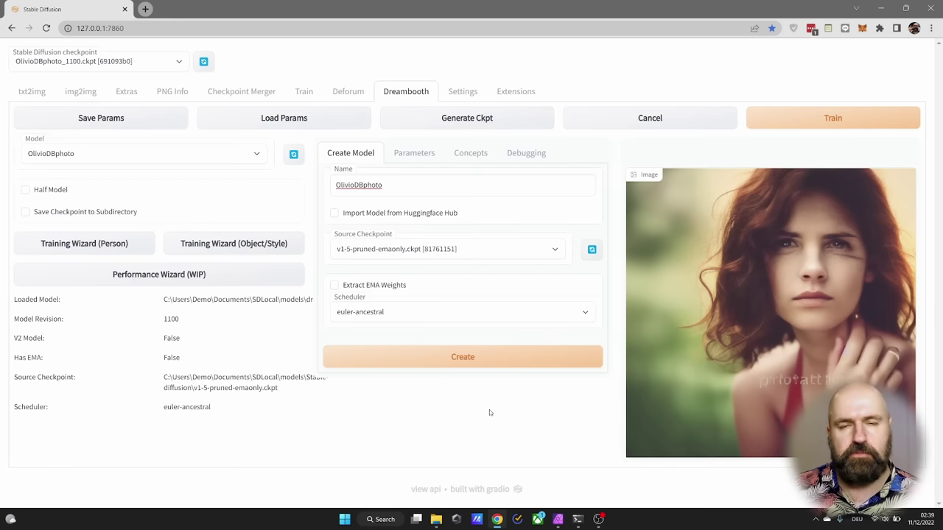
# Open webui-user.bat from the SDLocal folder in Notepad for editing.
pyautogui.click(436, 519)
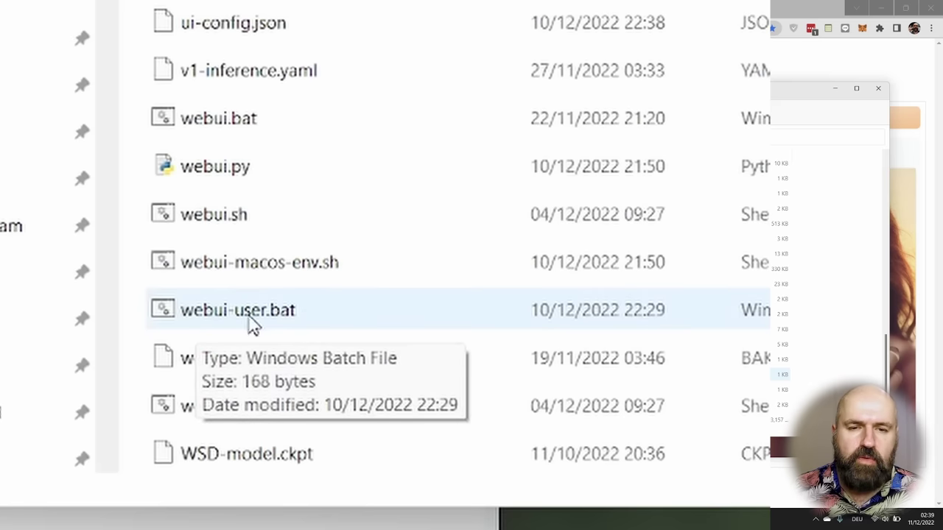
pyautogui.rightClick(275, 322)
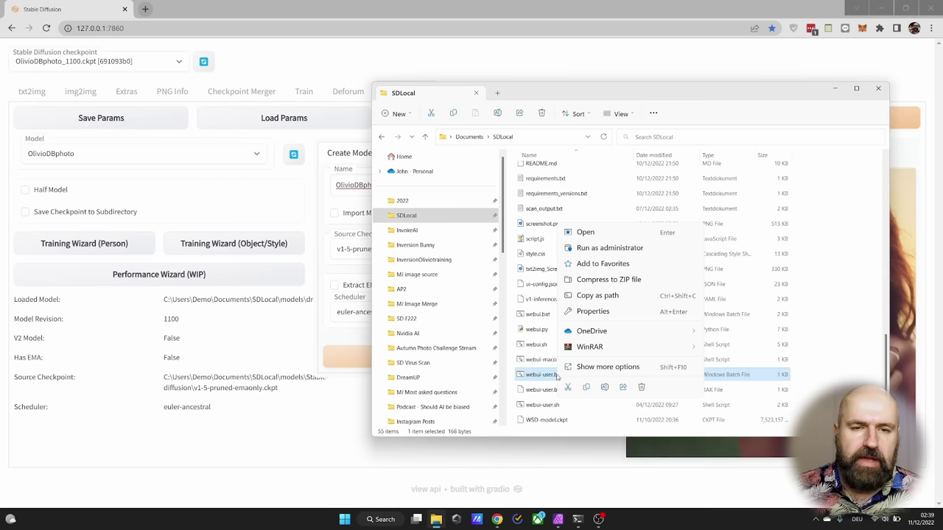
pyautogui.click(600, 366)
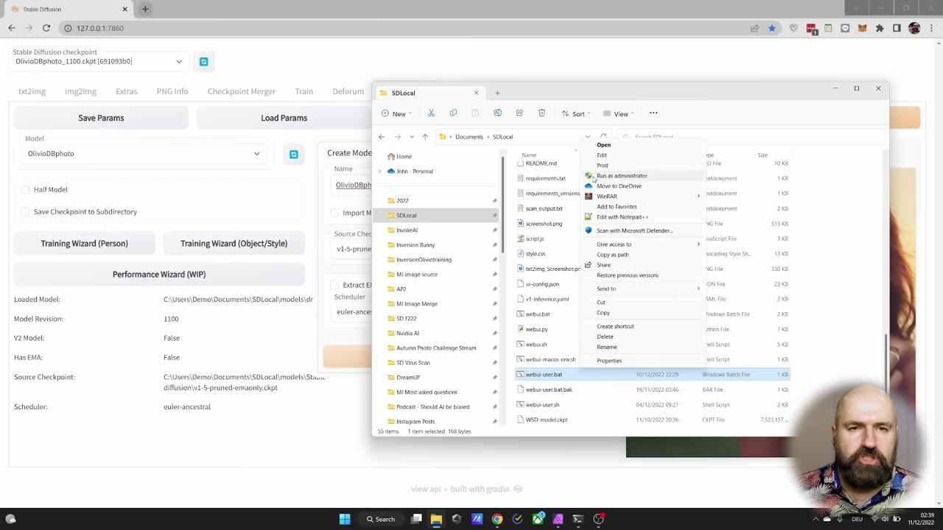
pyautogui.click(602, 155)
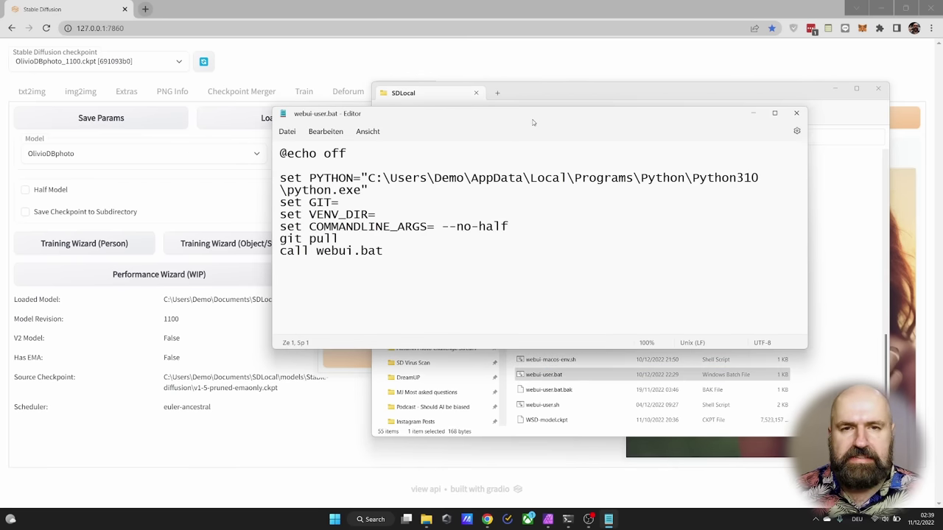
pyautogui.moveTo(533, 123); pyautogui.dragTo(433, 97)
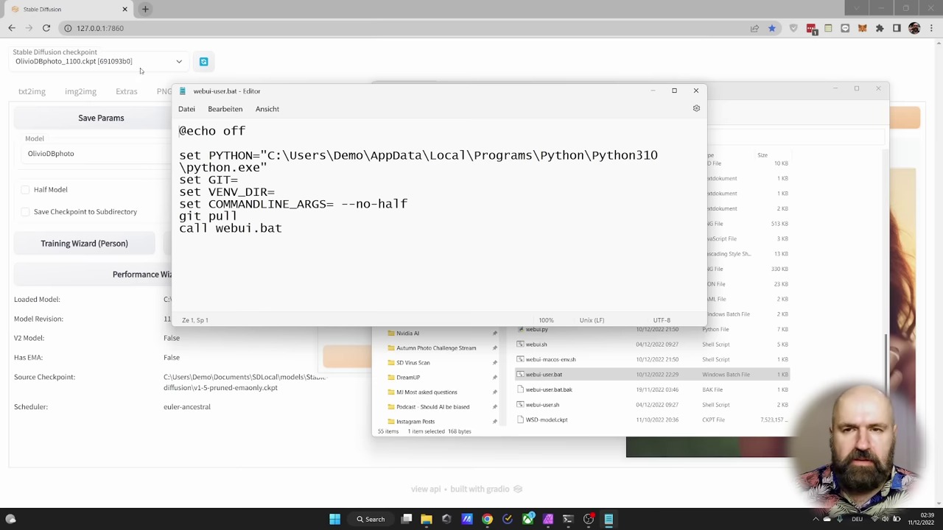
# Save webui-user.bat with COMMANDLINE_ARGS= --no-half and close Notepad.
pyautogui.click(187, 109)
pyautogui.click(200, 174)
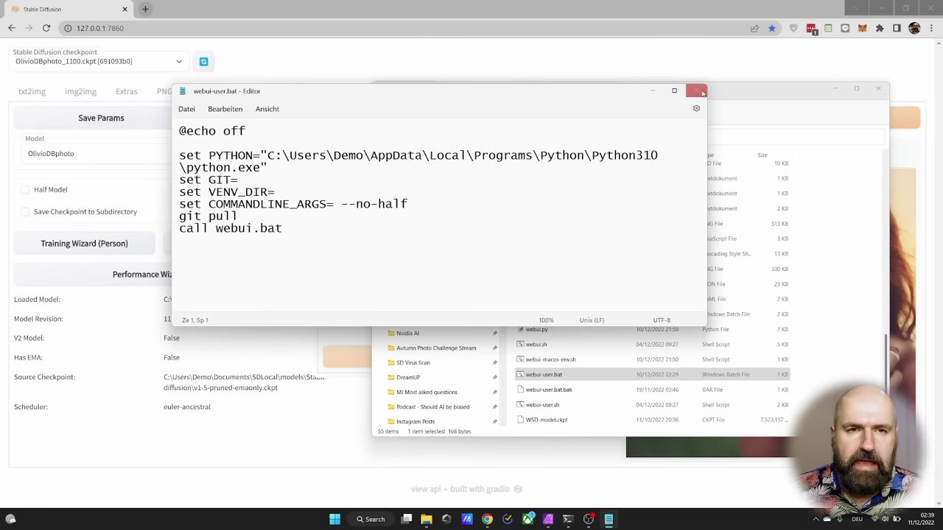
pyautogui.click(688, 91)
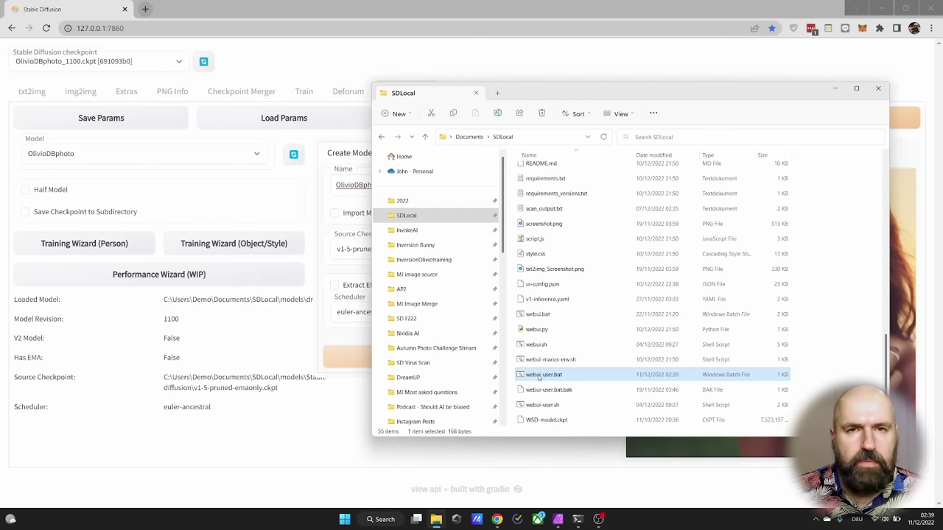
# In the web UI's Extensions tab, load the Available extensions list from the index.
pyautogui.click(296, 80)
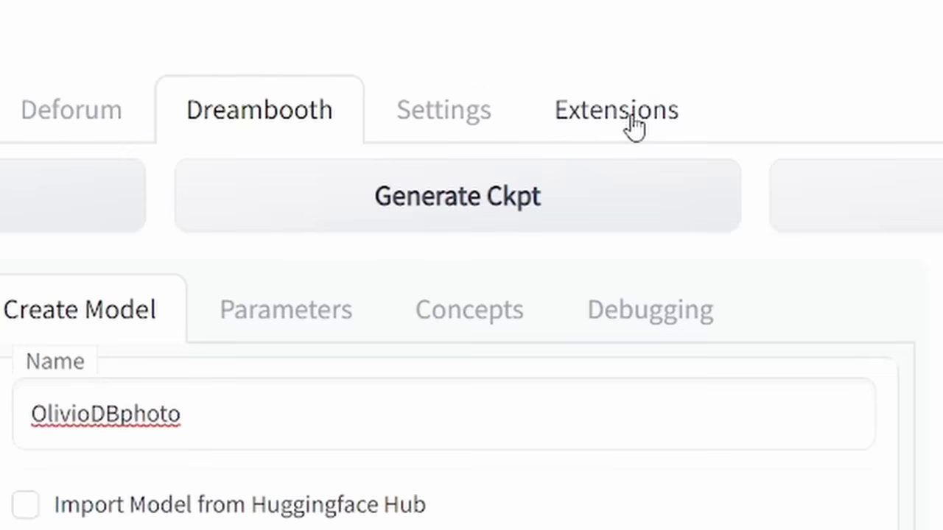
pyautogui.click(521, 96)
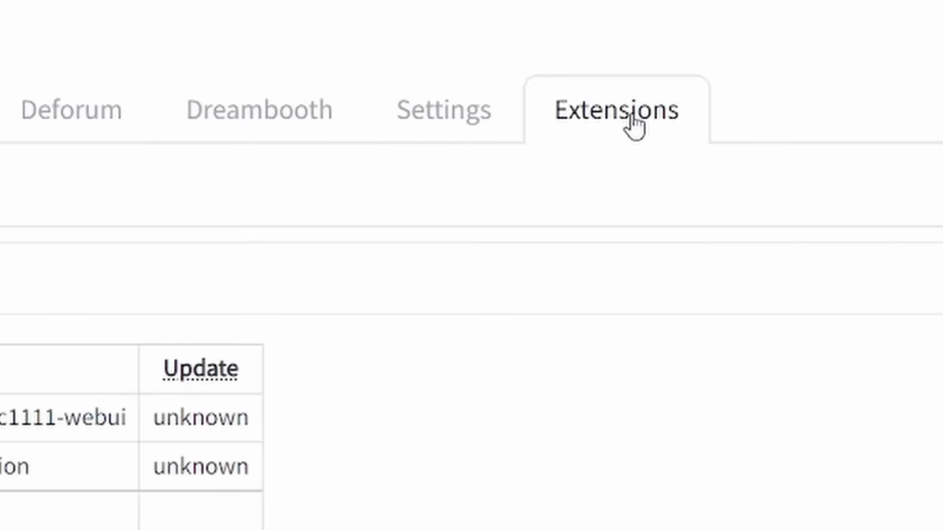
pyautogui.click(96, 122)
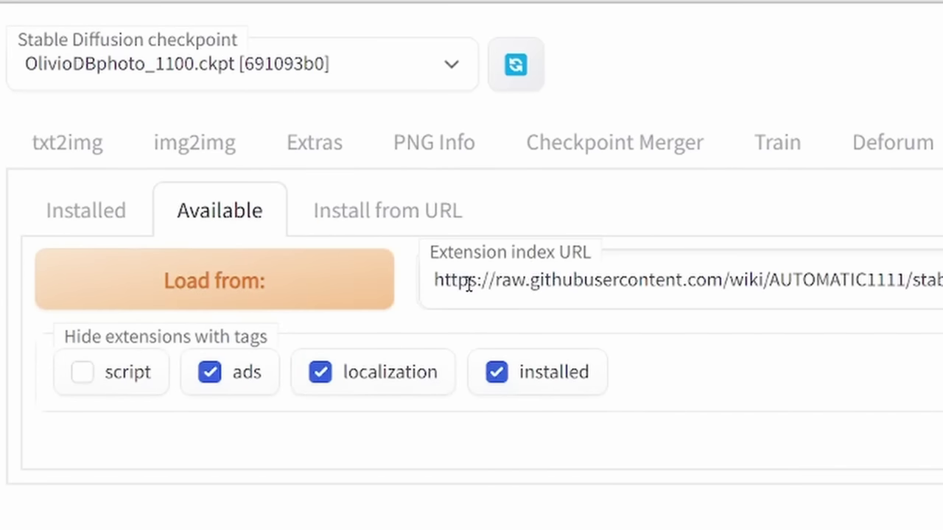
pyautogui.click(232, 290)
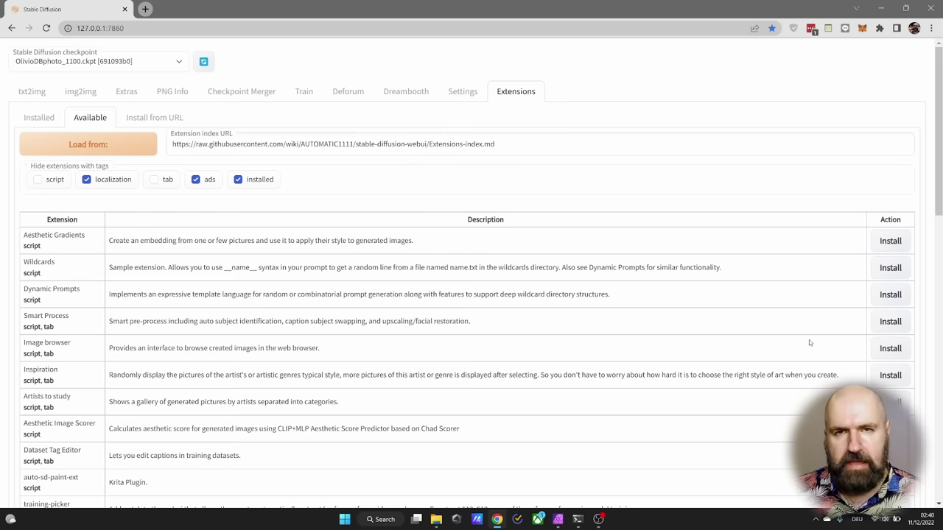
# Go back to the Dreambooth tab showing OlivioDBphoto's Create Model settings with v1-5-pruned-emaonly.ckpt.
pyautogui.click(406, 91)
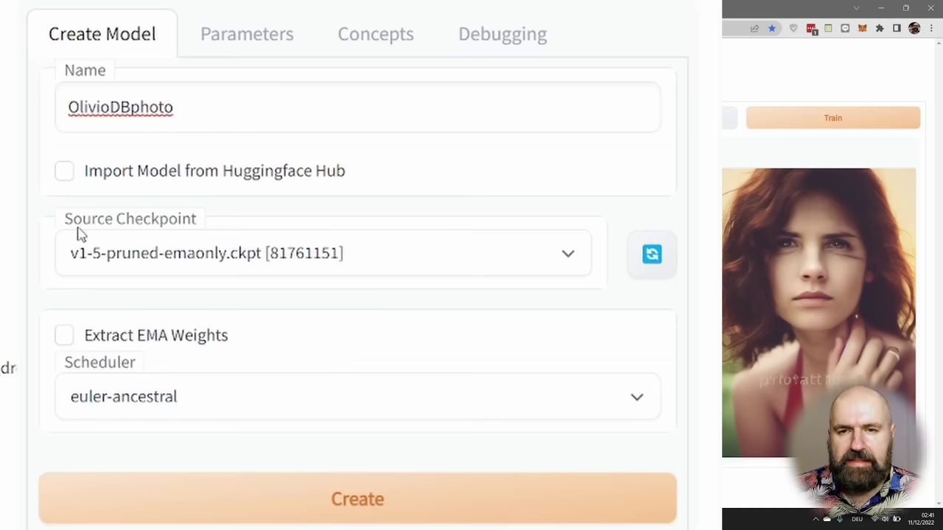
# Keep v1-5-pruned-emaonly as source checkpoint and euler-ancestral as scheduler, then show the training parameters.
pyautogui.click(180, 254)
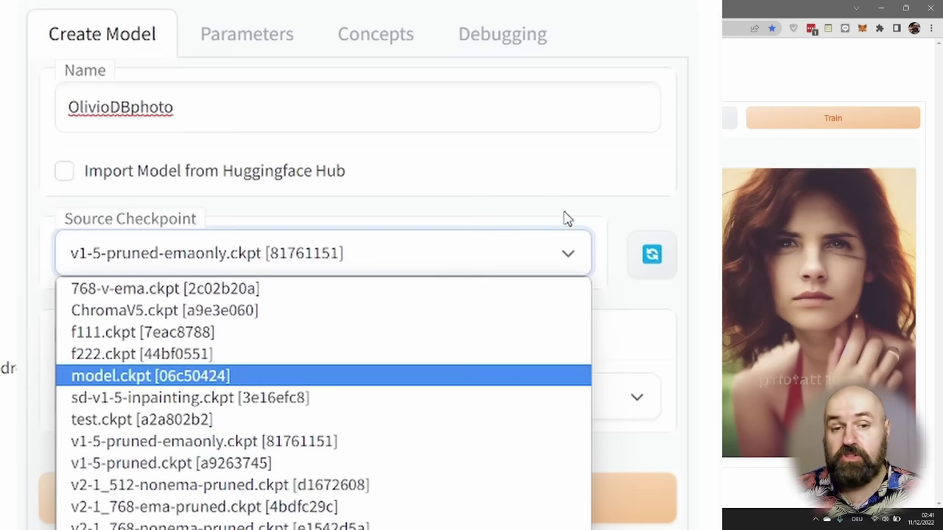
pyautogui.scroll(-2, 559, 216)
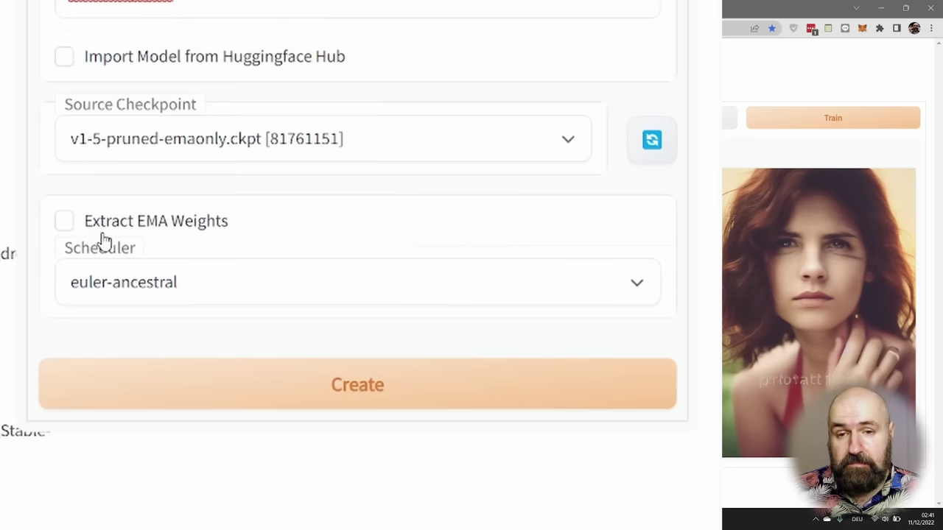
pyautogui.click(107, 287)
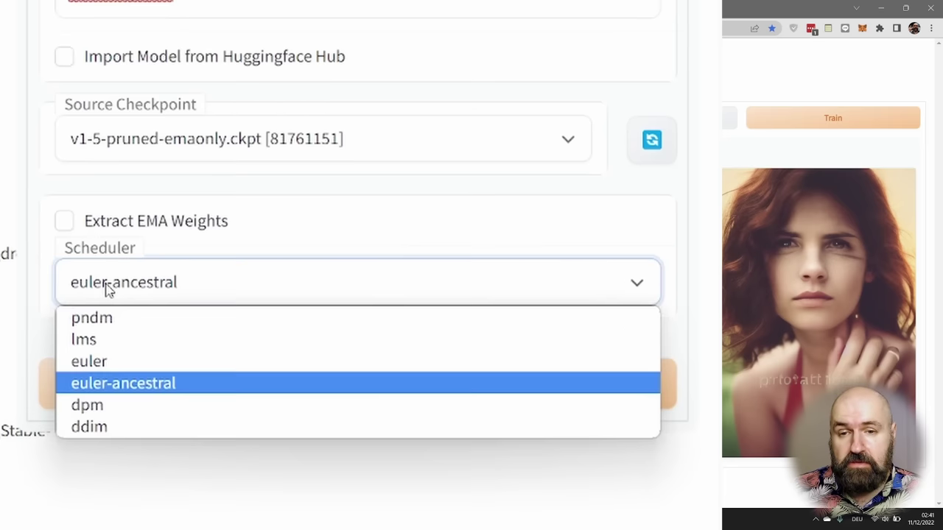
pyautogui.click(171, 388)
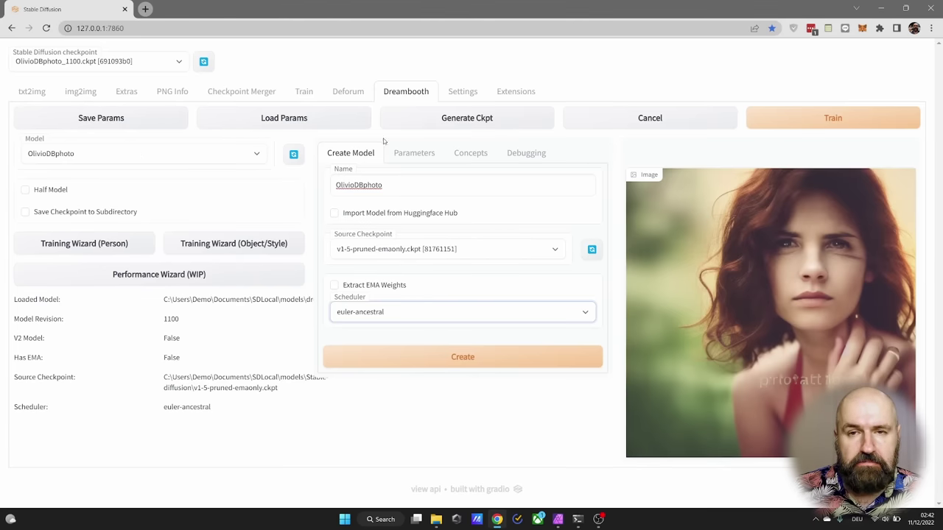
pyautogui.click(942, 297)
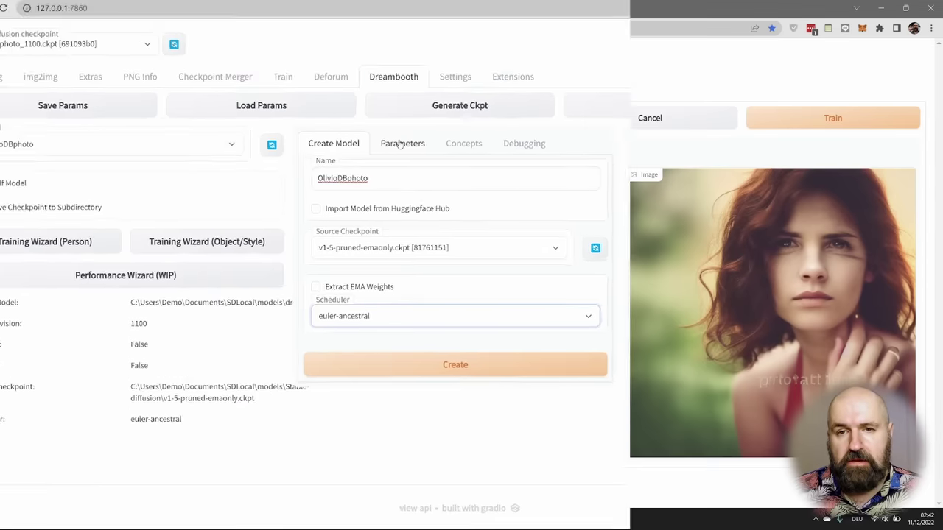
# Show the Parameters settings with learning rate 0.000001, constant scheduler and 512 resolution.
pyautogui.click(776, 160)
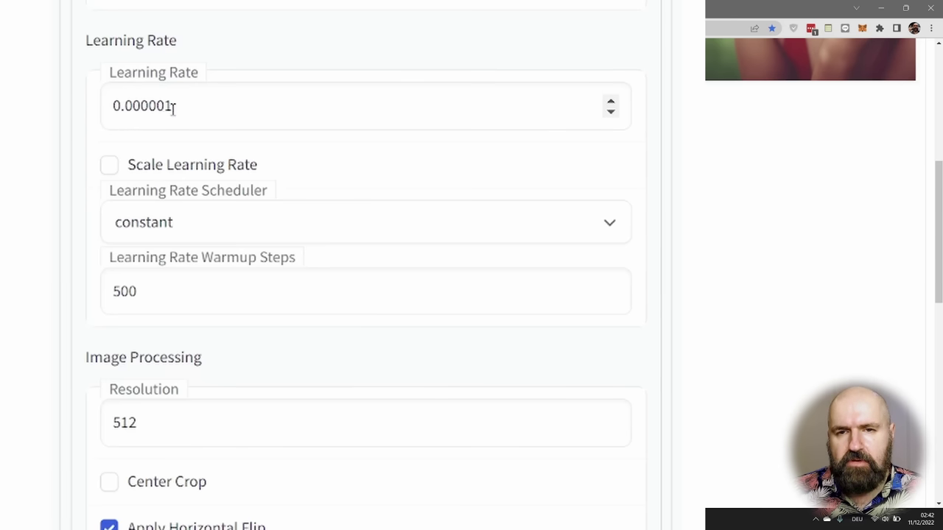
# Set Mixed Precision to fp16 in the Advanced tuning options.
pyautogui.scroll(-10, 369, 295)
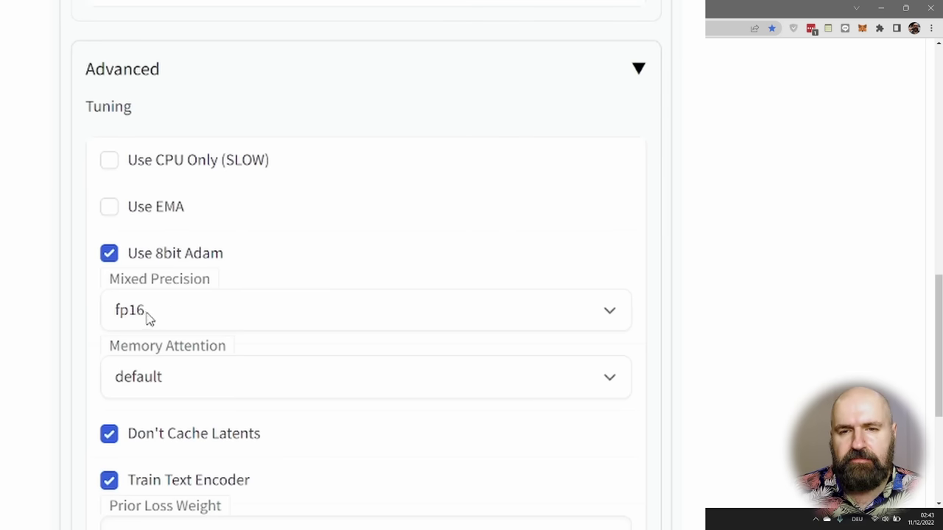
pyautogui.click(169, 316)
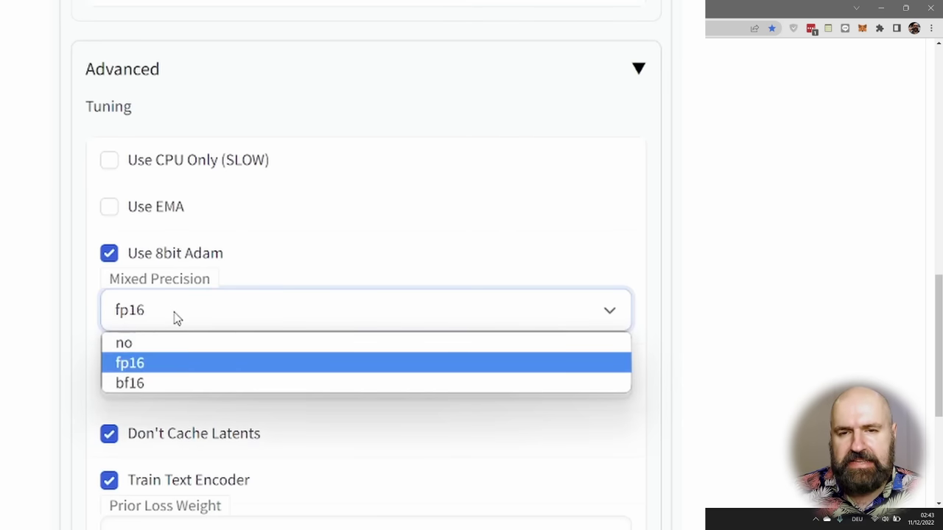
pyautogui.click(158, 364)
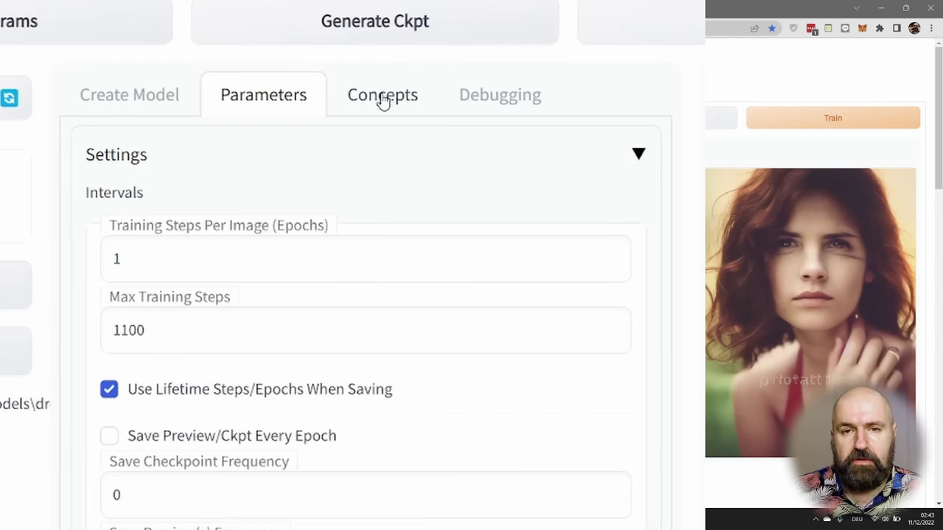
# Switch to the Concepts settings and scroll down to Concept 1's directory fields.
pyautogui.click(382, 101)
pyautogui.scroll(-3, 591, 280)
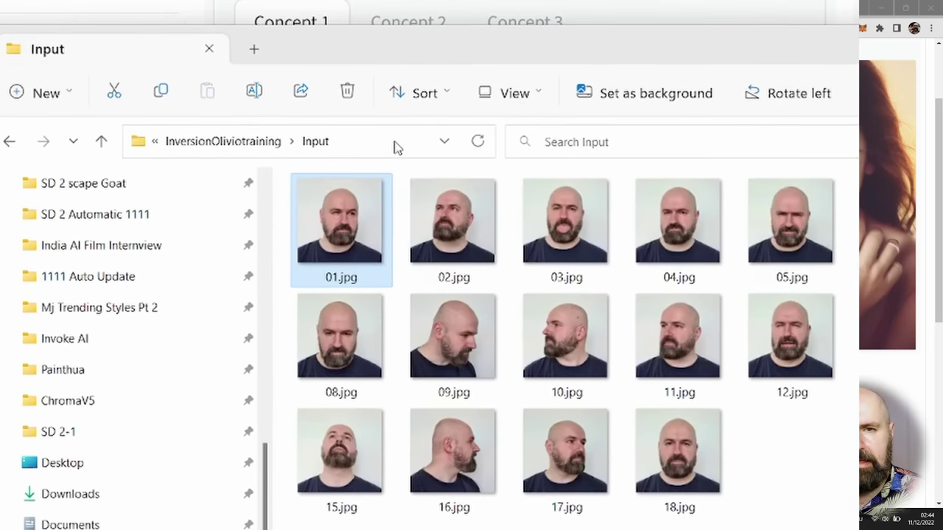
# Enter the InversionOliviotraining Input folder path as Concept 1's Dataset Directory.
pyautogui.click(394, 143)
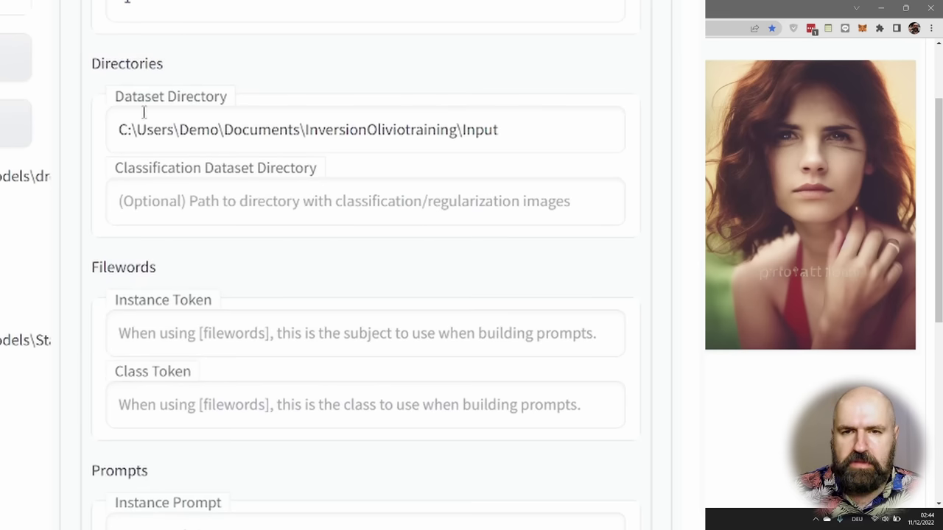
pyautogui.click(528, 130)
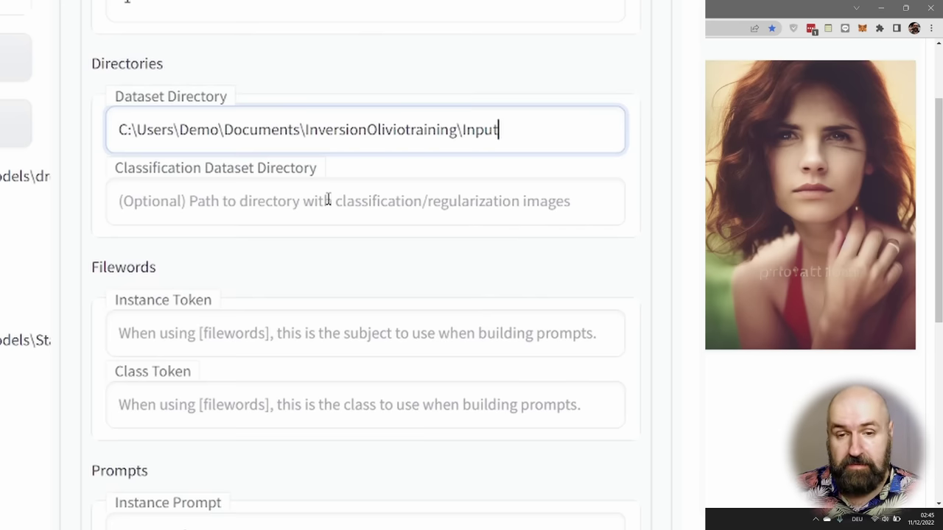
# Fill the instance, class and negative prompts, highlighting the subject token in the Instance Prompt.
pyautogui.scroll(-5, 328, 201)
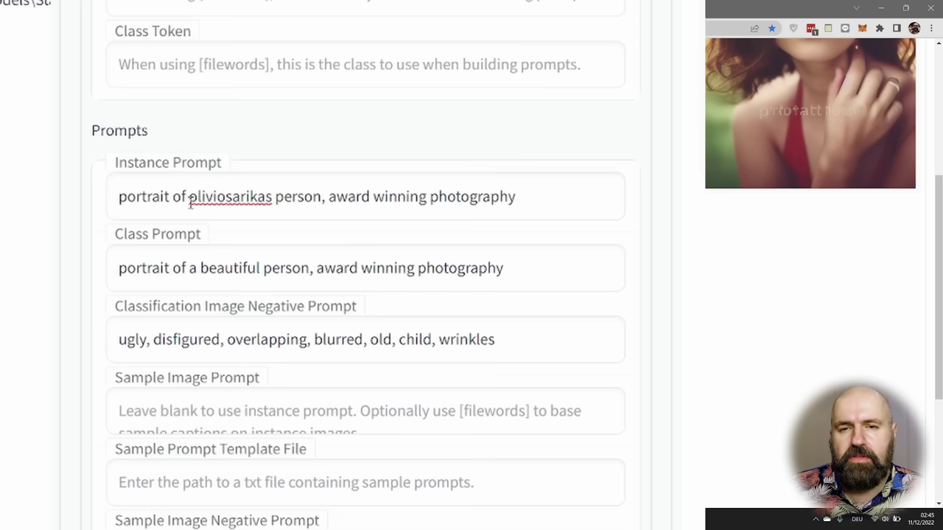
pyautogui.moveTo(189, 196); pyautogui.dragTo(277, 201)
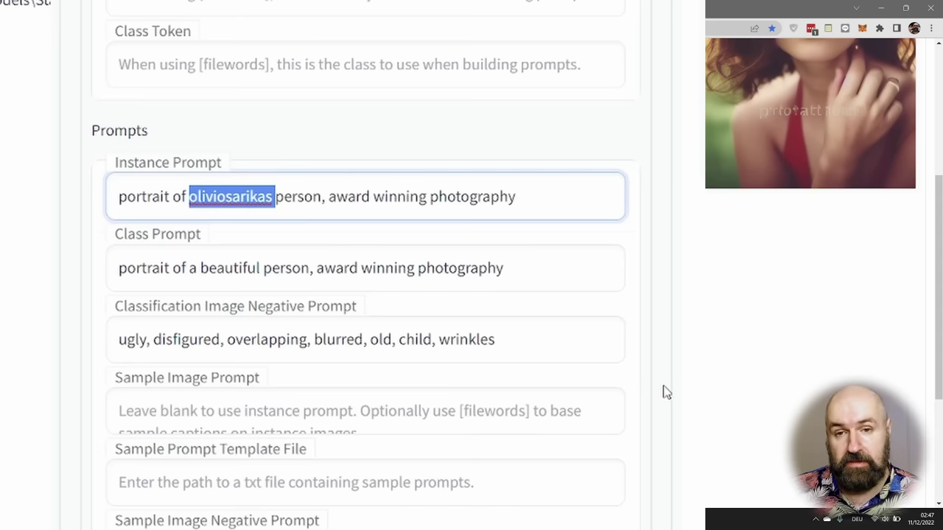
# Check 180 class images, CFG scale 7.5 and 40 classification steps under Image Generation.
pyautogui.scroll(-5, 665, 392)
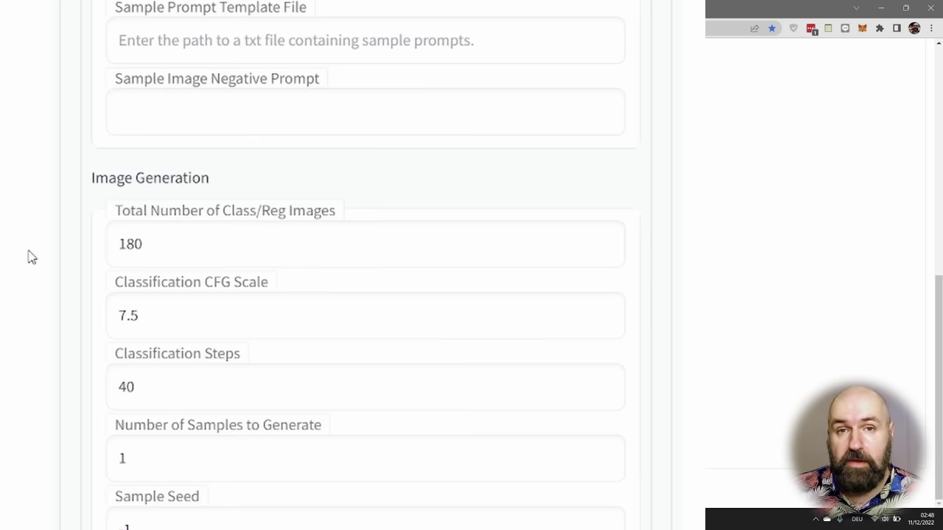
pyautogui.scroll(5, 25, 243)
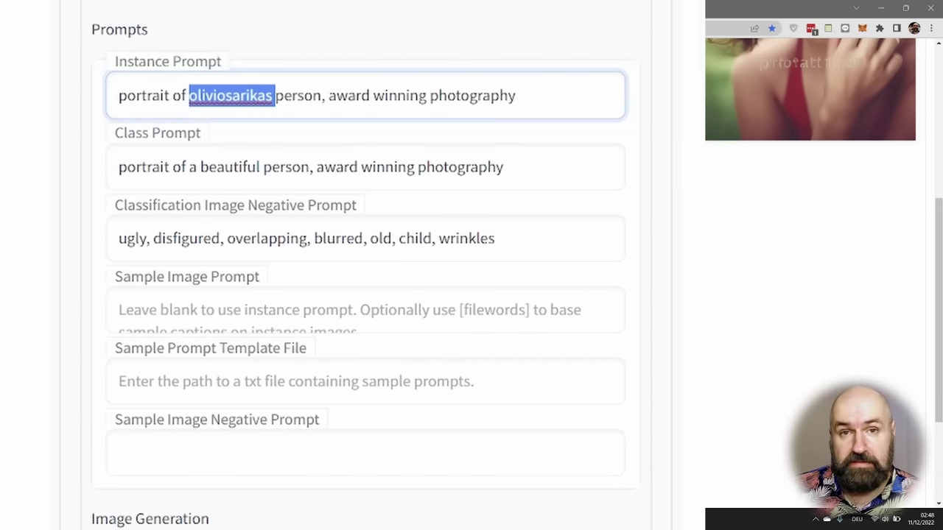
pyautogui.scroll(-5, 303, 332)
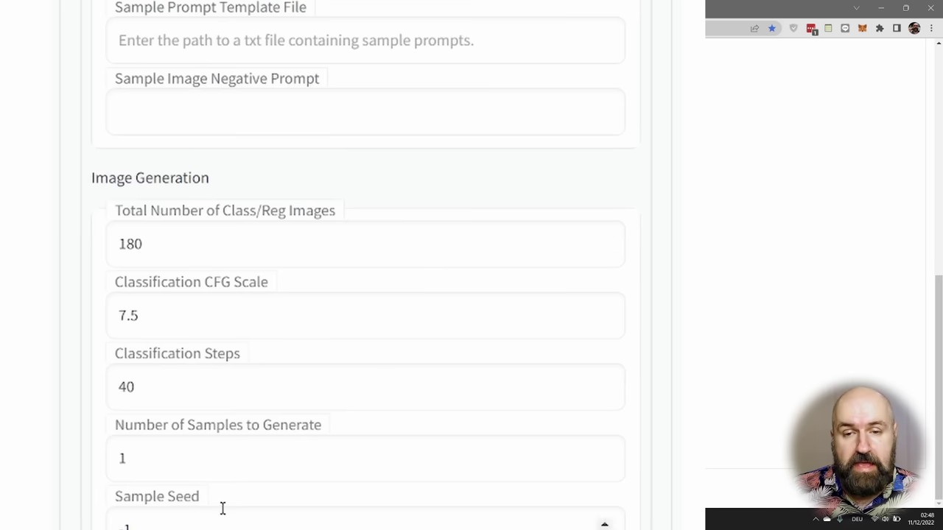
pyautogui.scroll(10, 582, 267)
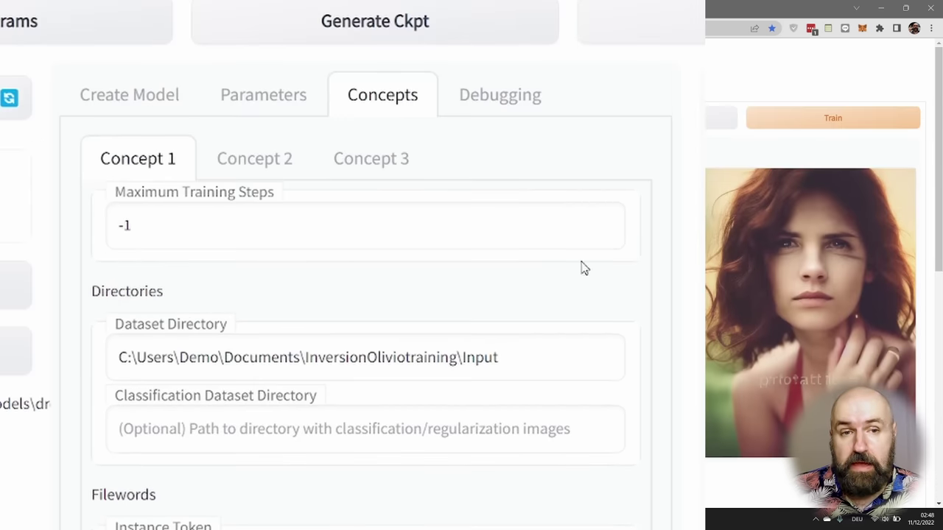
# Start Dreambooth training, then open the checkpoint list to find the newly trained .ckpt.
pyautogui.click(848, 125)
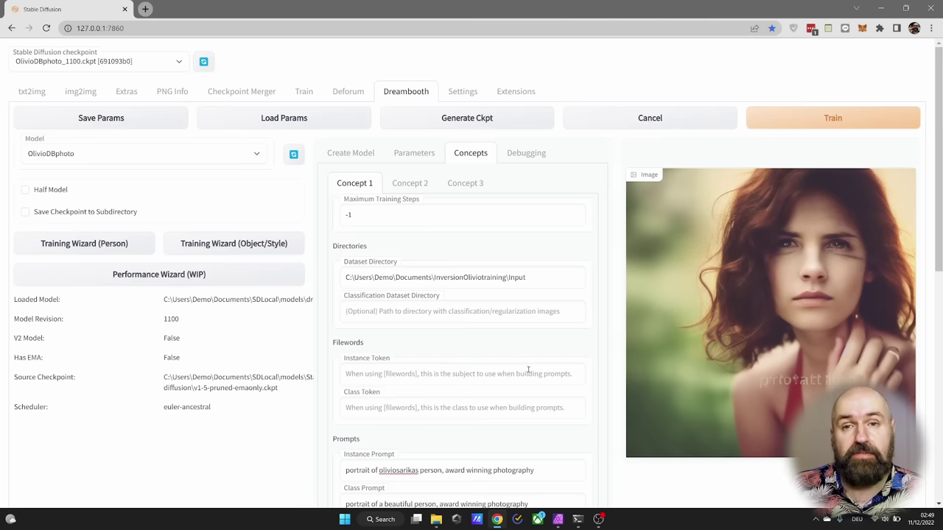
pyautogui.click(130, 67)
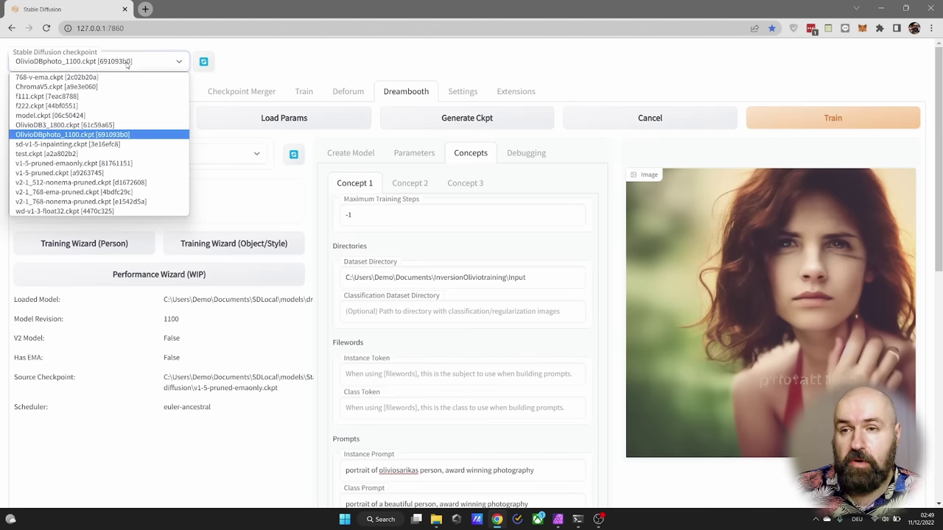